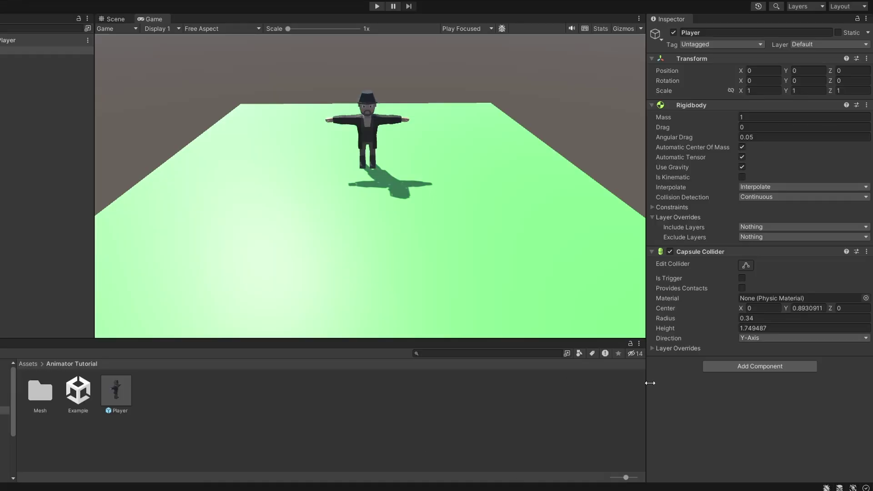
# Add an Animator component to the Player and create an Animator Controller named 'Juicy Bones'.
pyautogui.click(719, 364)
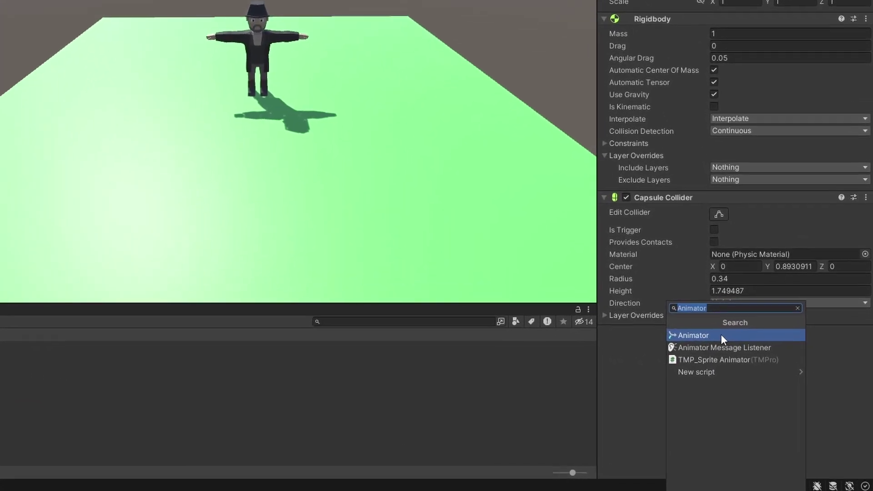
pyautogui.click(721, 335)
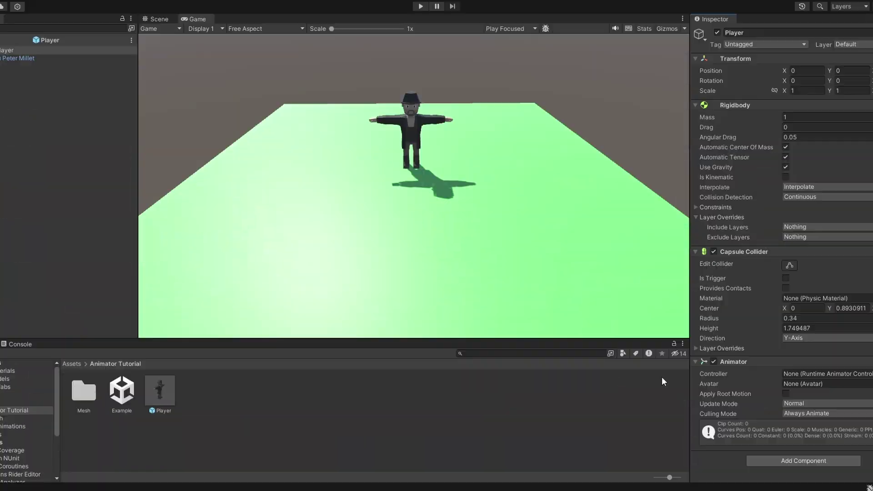
pyautogui.click(271, 397)
pyautogui.rightClick(271, 397)
pyautogui.moveTo(324, 120)
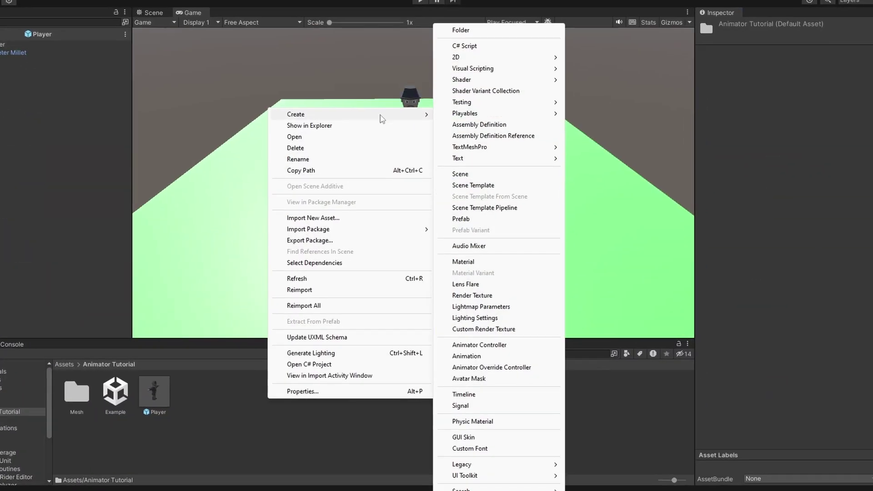
pyautogui.click(532, 345)
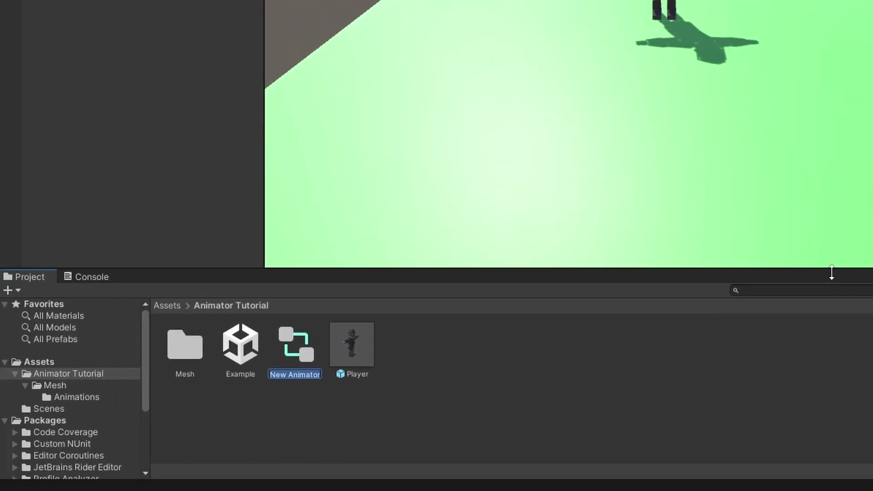
pyautogui.write('Juicy Bones')
pyautogui.press('Return')
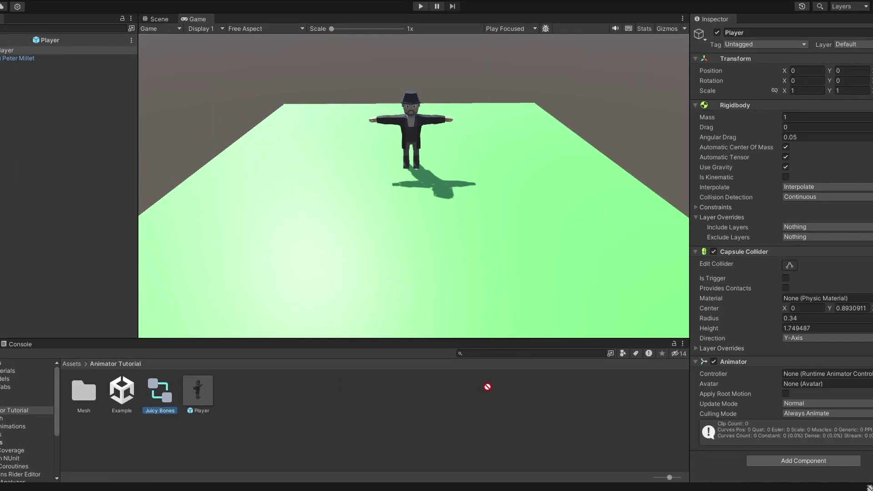
# Assign Juicy Bones as the Animator's controller, open it in the Animator window, and centre its nodes.
pyautogui.moveTo(487, 386); pyautogui.dragTo(805, 377)
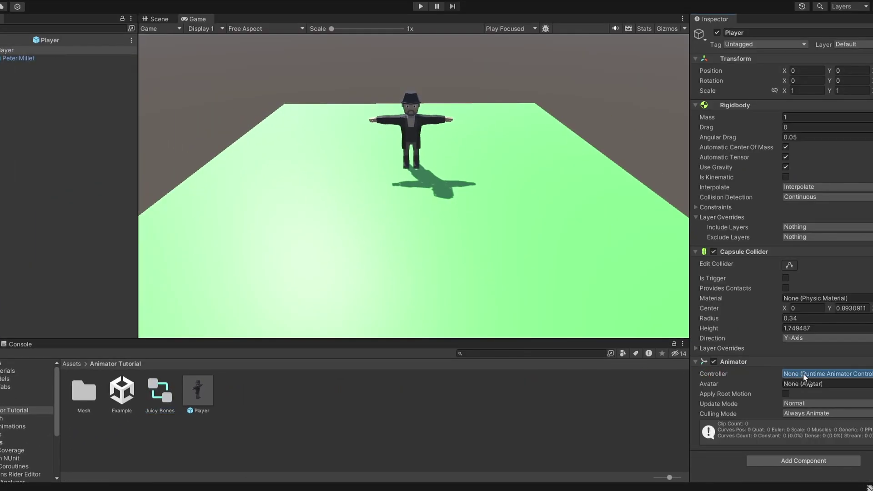
pyautogui.doubleClick(163, 396)
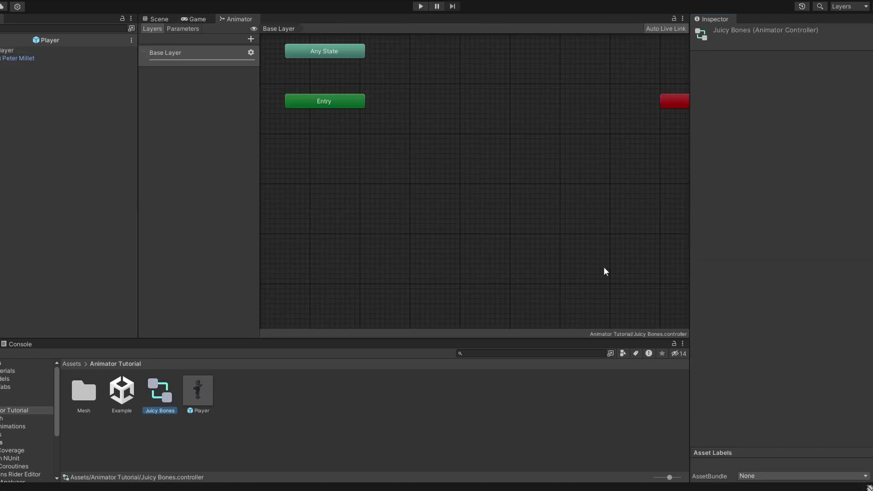
pyautogui.moveTo(449, 135); pyautogui.dragTo(419, 241, button='middle')
pyautogui.moveTo(684, 202); pyautogui.dragTo(439, 168)
pyautogui.press('a')
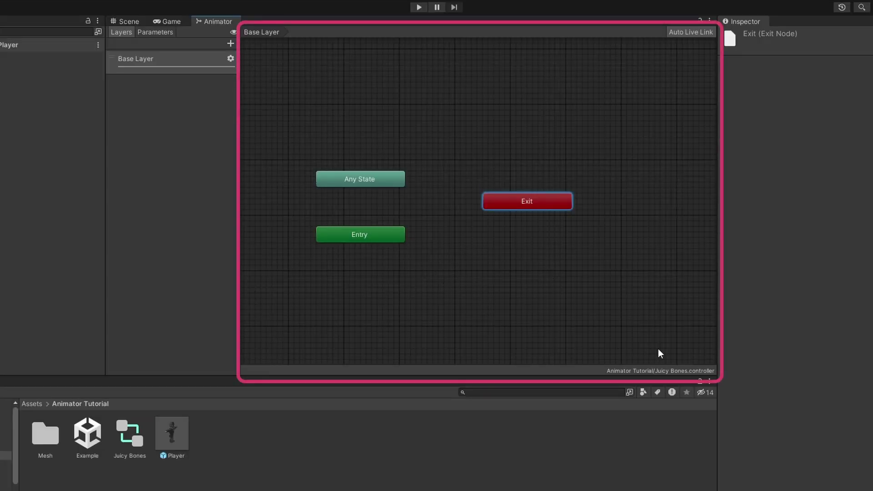
# Look over the Parameters and Layers tabs and select the Entry, Exit and Any State nodes.
pyautogui.click(152, 30)
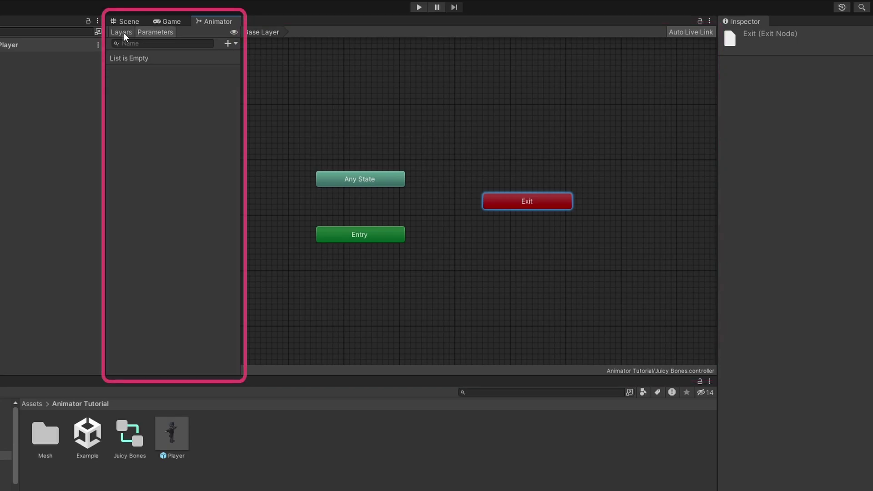
pyautogui.click(124, 32)
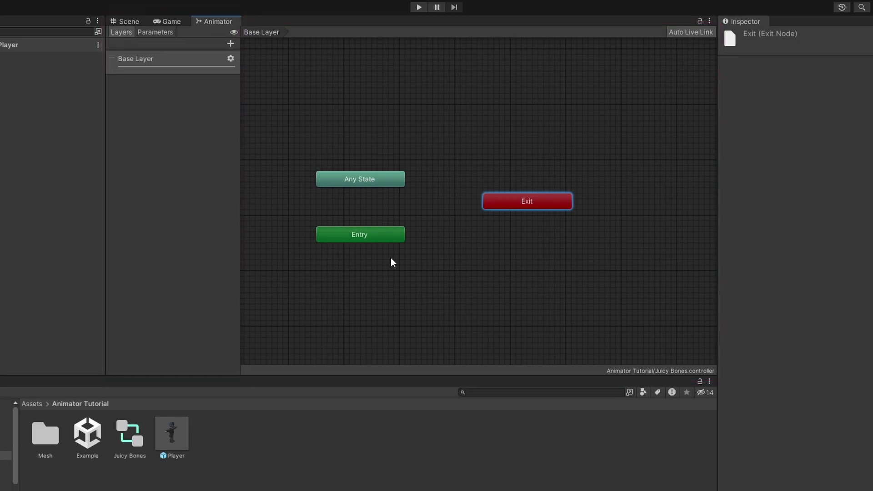
pyautogui.click(369, 236)
pyautogui.click(508, 204)
pyautogui.click(342, 172)
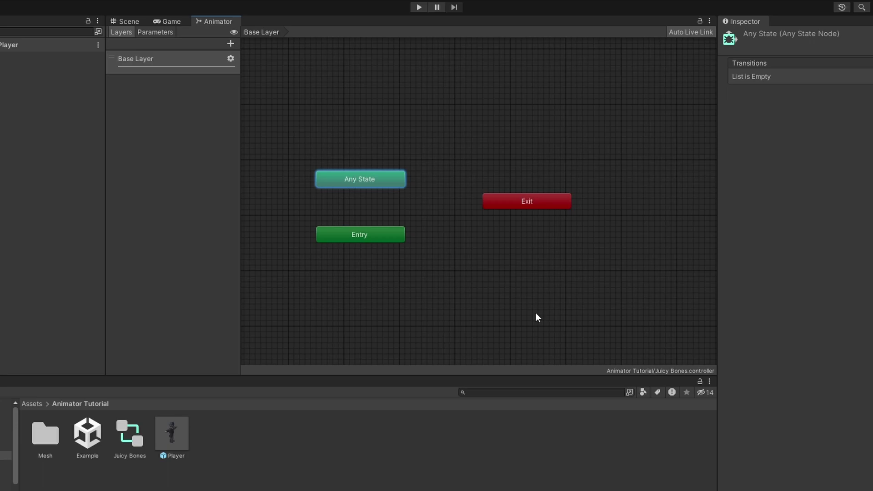
# Move Any State up-right, nudge Entry upward, and drop Exit down lower in the graph.
pyautogui.moveTo(341, 186); pyautogui.dragTo(391, 176)
pyautogui.moveTo(369, 240)
pyautogui.mouseDown()
pyautogui.moveTo(353, 249)
pyautogui.moveTo(369, 229)
pyautogui.mouseUp()
pyautogui.moveTo(561, 193); pyautogui.dragTo(544, 236)
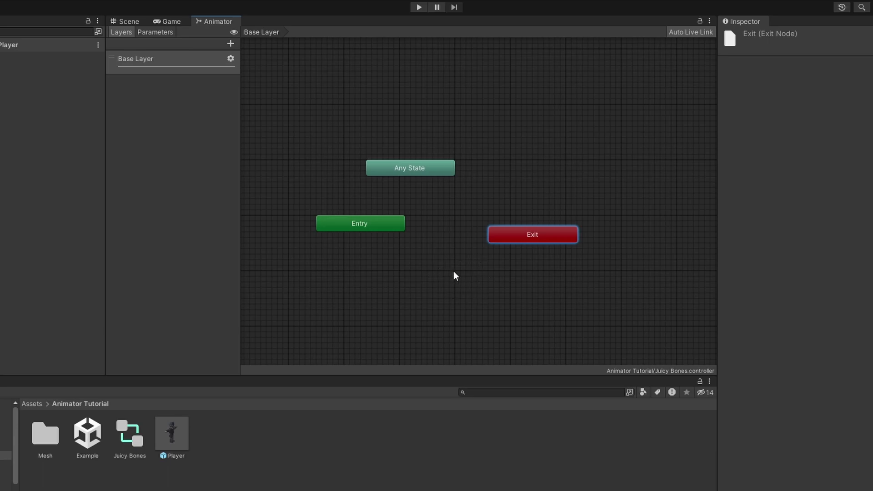
pyautogui.moveTo(512, 241); pyautogui.dragTo(511, 279)
pyautogui.click(454, 210)
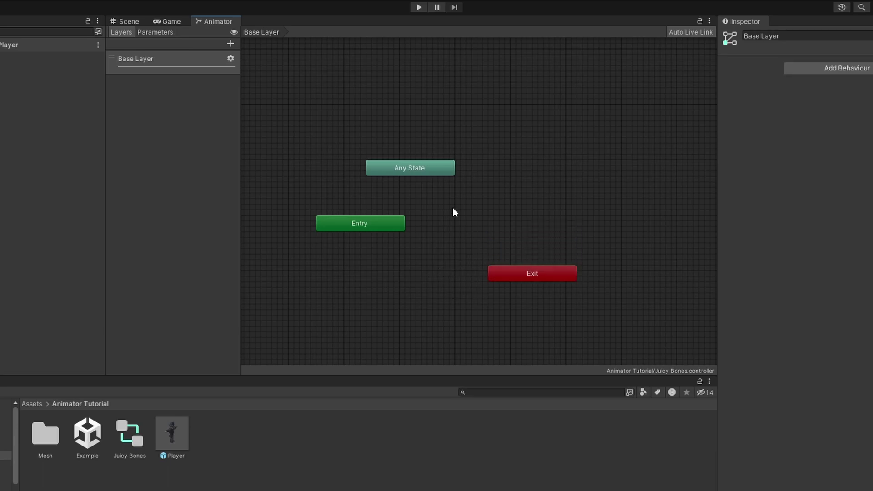
# Create an empty New State as Entry's default, reposition it and Entry, then run the game.
pyautogui.rightClick(453, 208)
pyautogui.moveTo(530, 216)
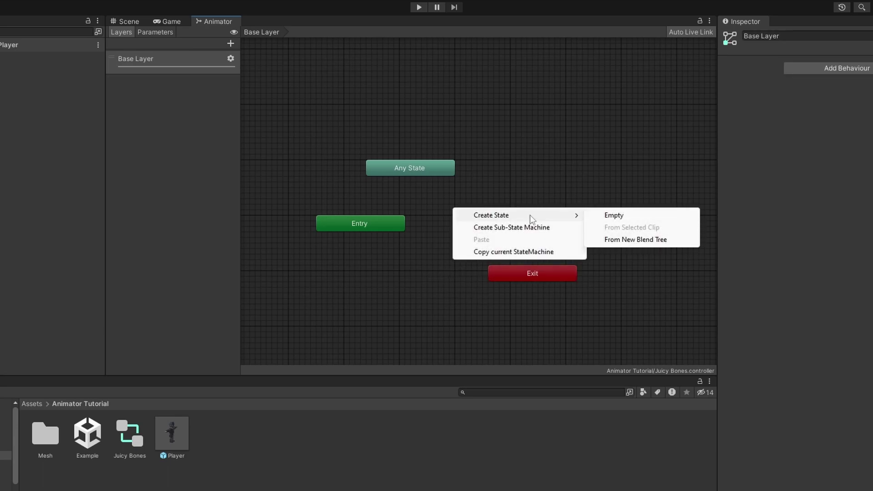
pyautogui.click(636, 214)
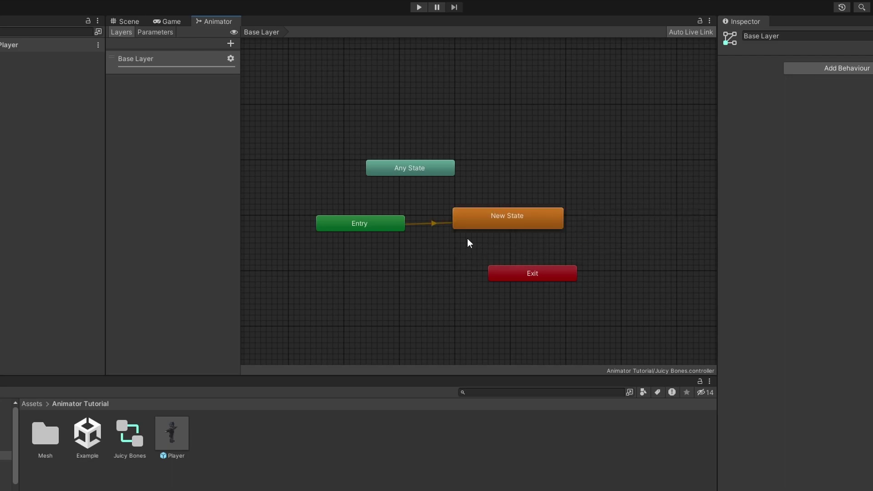
pyautogui.moveTo(518, 226)
pyautogui.mouseDown()
pyautogui.moveTo(499, 246)
pyautogui.moveTo(510, 228)
pyautogui.mouseUp()
pyautogui.moveTo(393, 226); pyautogui.dragTo(370, 229)
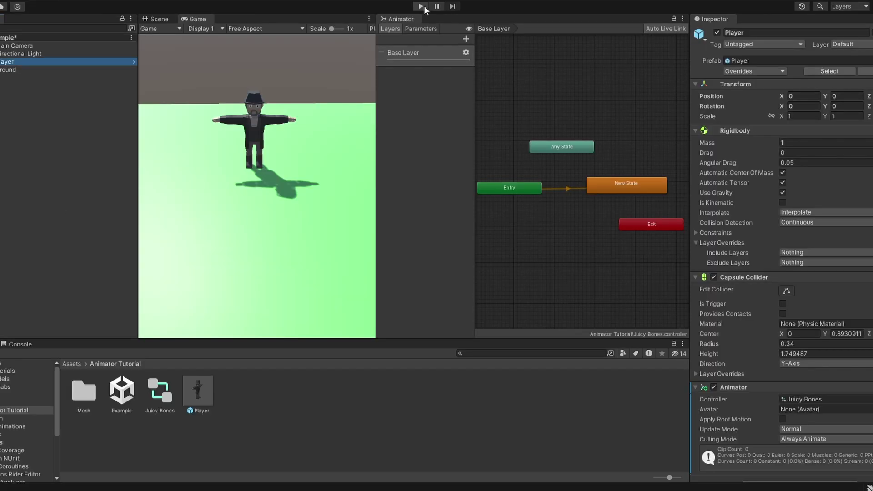
pyautogui.hotkey('ctrl', 'p')
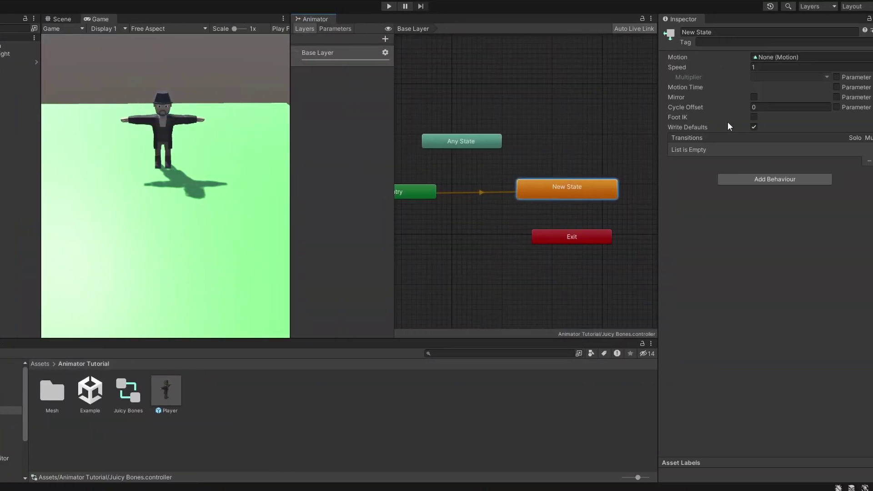
# Rename the default state 'Idle' and set its Motion to the Idle clip.
pyautogui.click(755, 32)
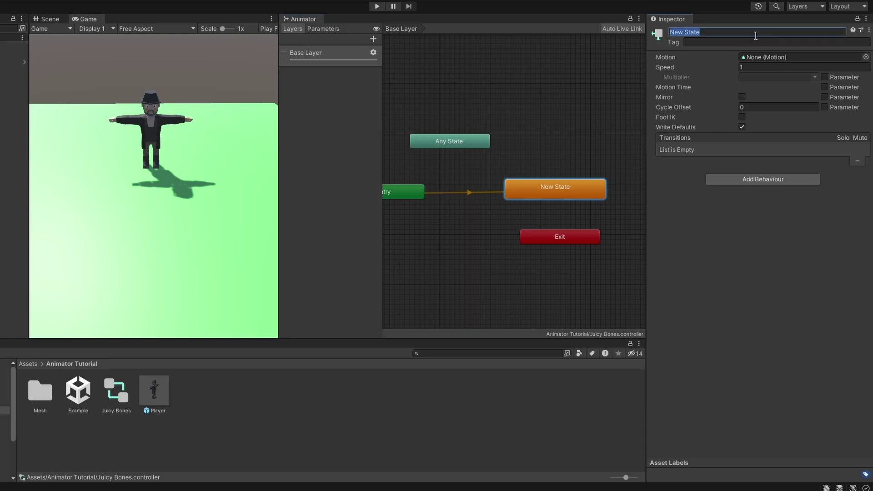
pyautogui.write('Idle')
pyautogui.click(866, 57)
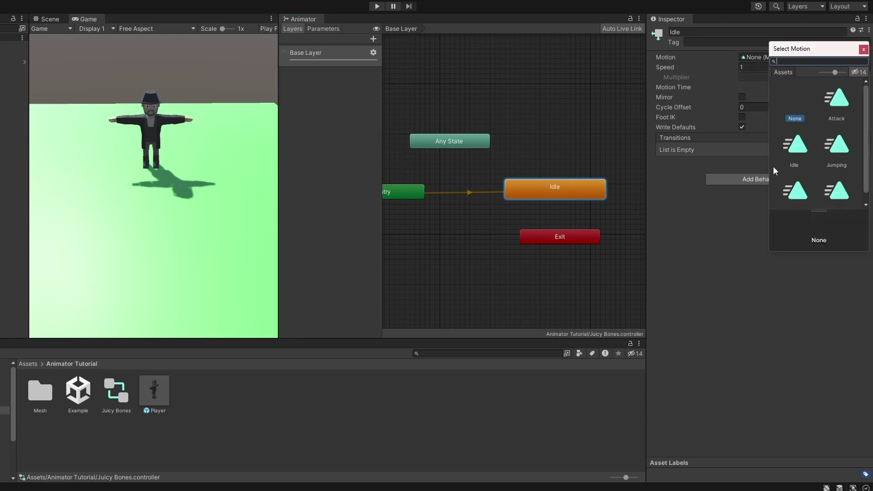
pyautogui.doubleClick(795, 152)
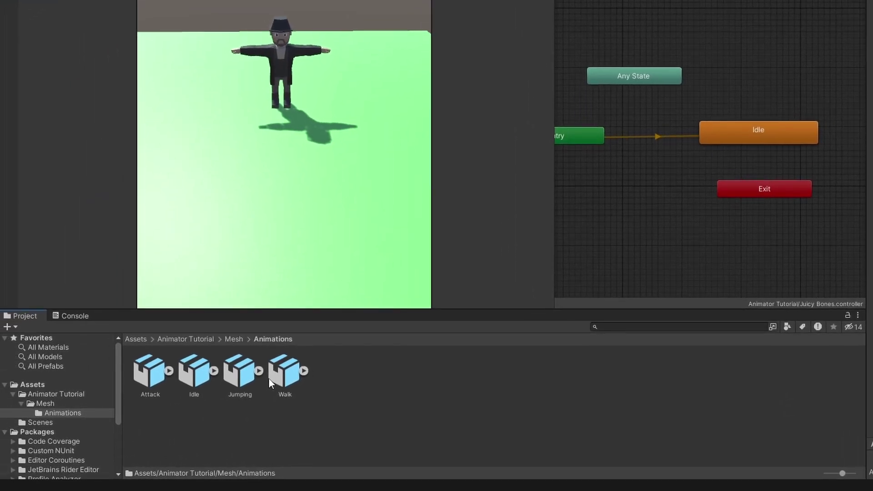
# Drag the Walk clip into the graph to create a Walk state, arranged beside Idle.
pyautogui.moveTo(268, 379); pyautogui.dragTo(470, 305)
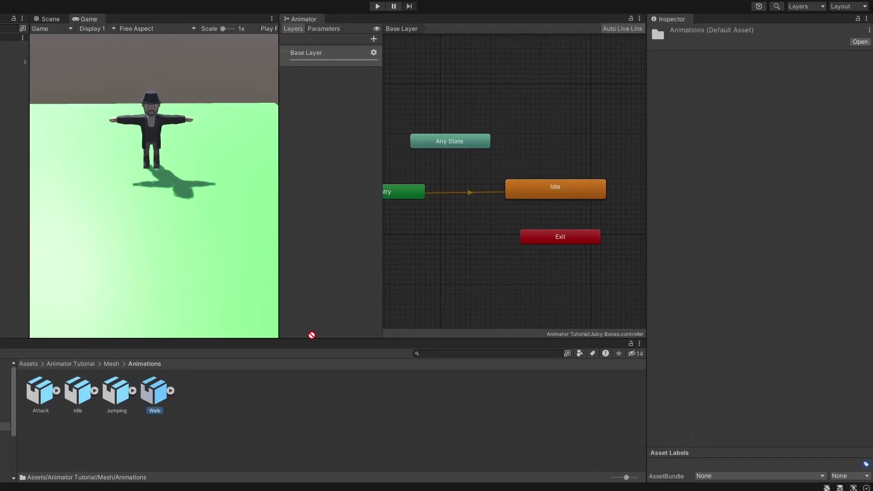
pyautogui.moveTo(312, 335); pyautogui.dragTo(548, 151)
pyautogui.moveTo(554, 275); pyautogui.dragTo(487, 292, button='middle')
pyautogui.moveTo(500, 207); pyautogui.dragTo(479, 219)
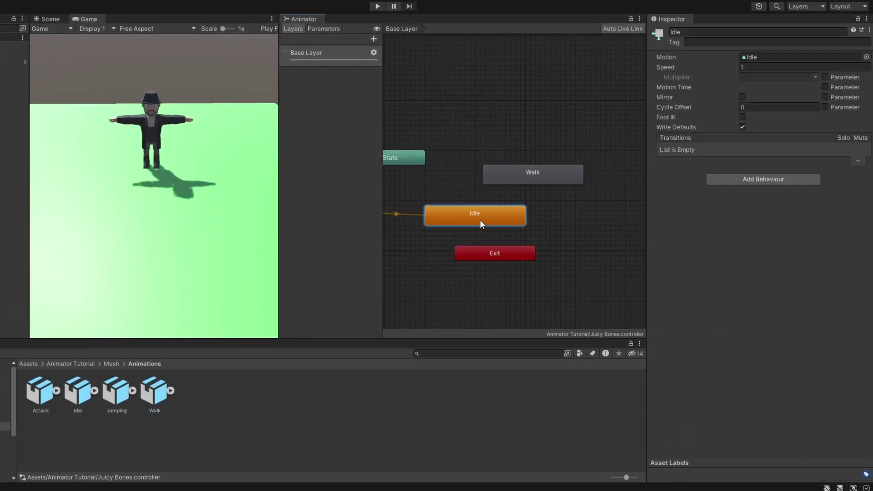
pyautogui.moveTo(479, 220); pyautogui.dragTo(530, 216, button='middle')
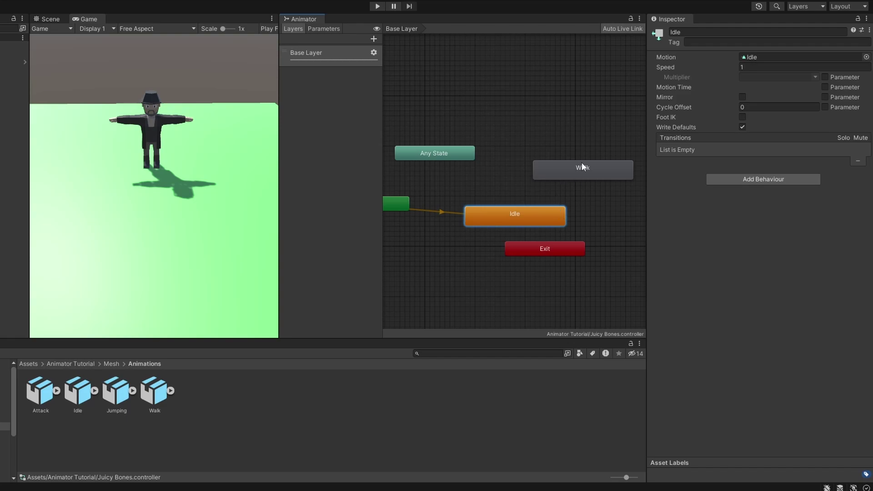
pyautogui.click(583, 167)
pyautogui.click(545, 217)
# Set Walk as the Layer Default State and play the game to watch it.
pyautogui.click(563, 166)
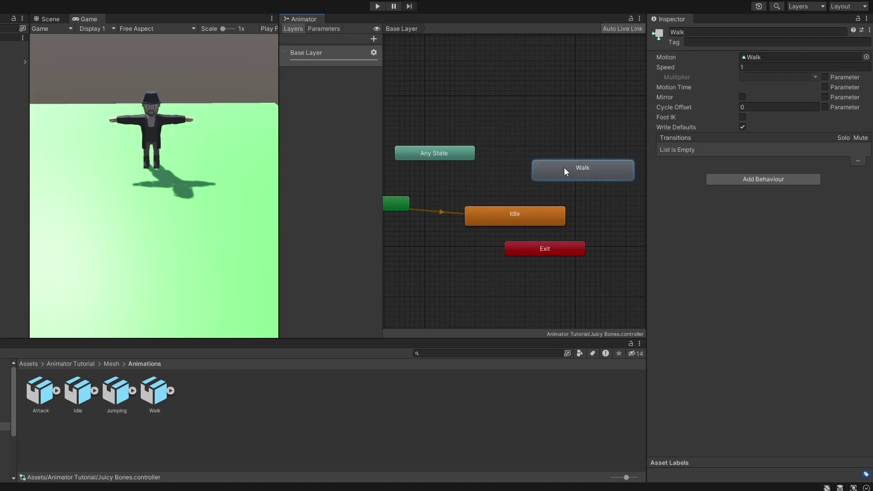
pyautogui.rightClick(564, 167)
pyautogui.click(592, 185)
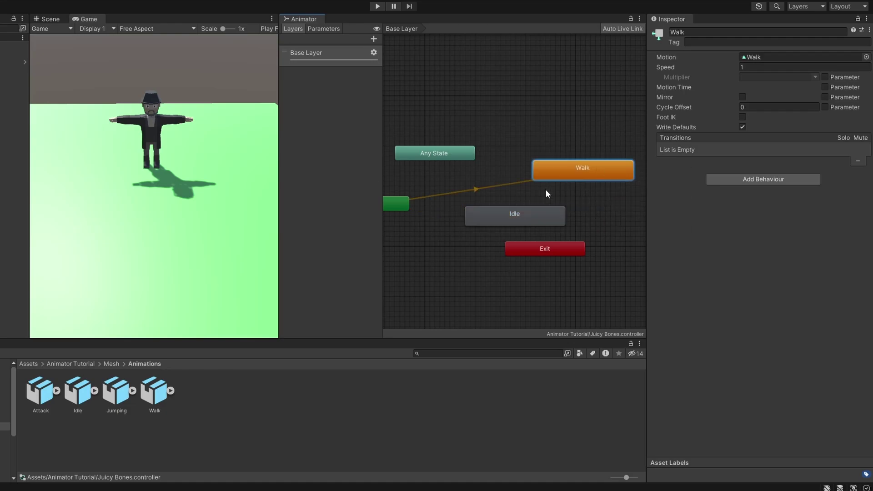
pyautogui.hotkey('ctrl', 'p')
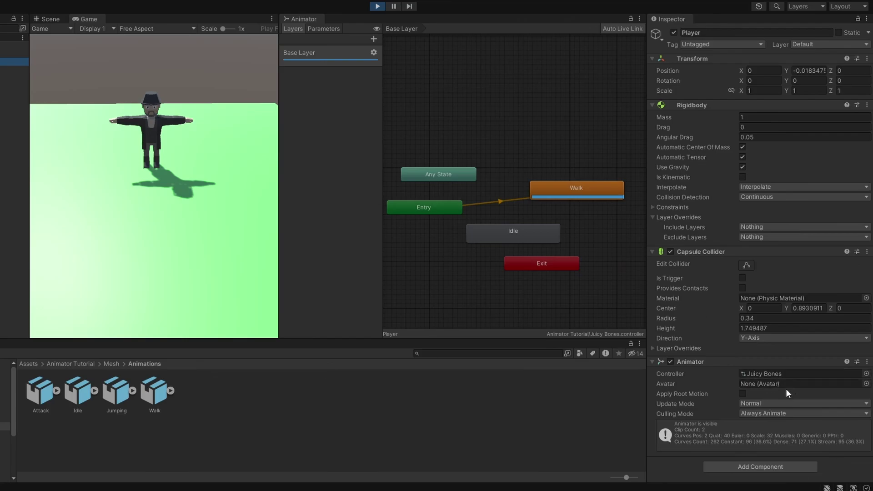
# Stop play, set the character model's rig Animation Type to Humanoid, and select its generated avatar.
pyautogui.click(377, 6)
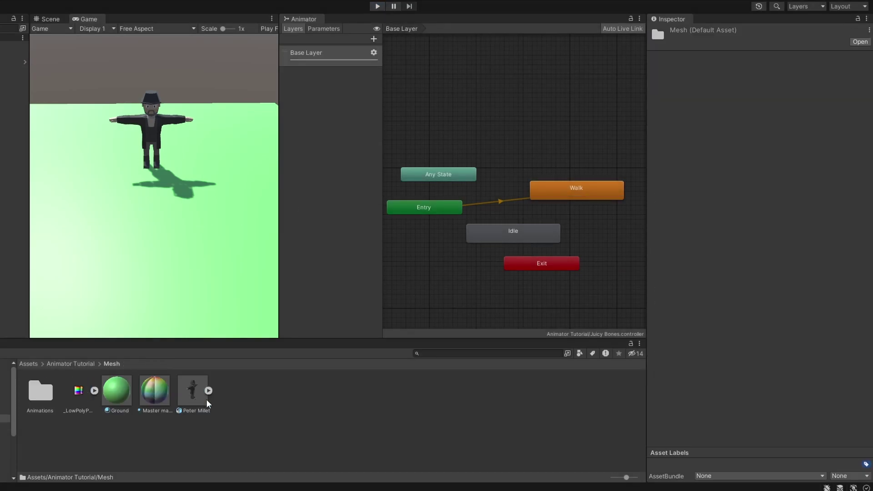
pyautogui.click(193, 394)
pyautogui.click(739, 61)
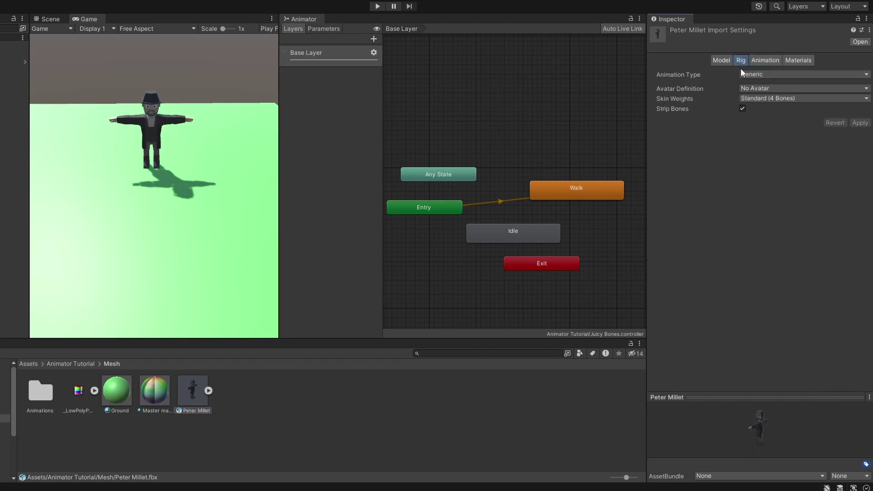
pyautogui.click(741, 75)
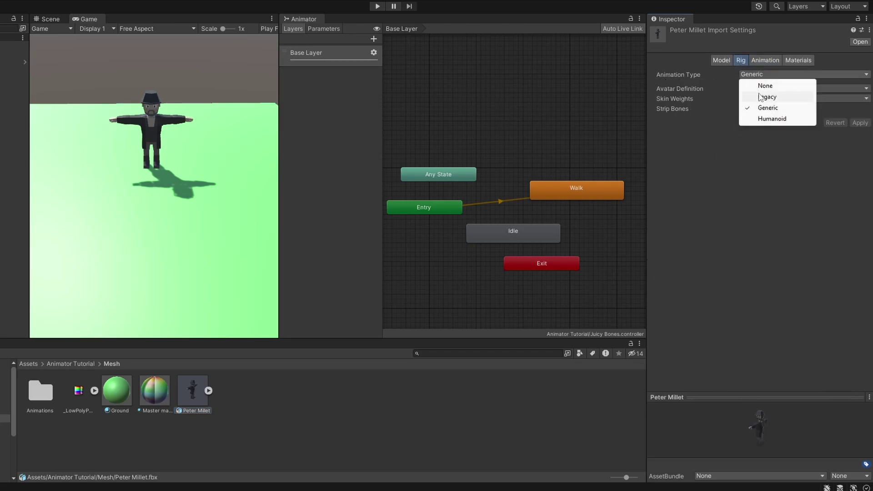
pyautogui.click(759, 119)
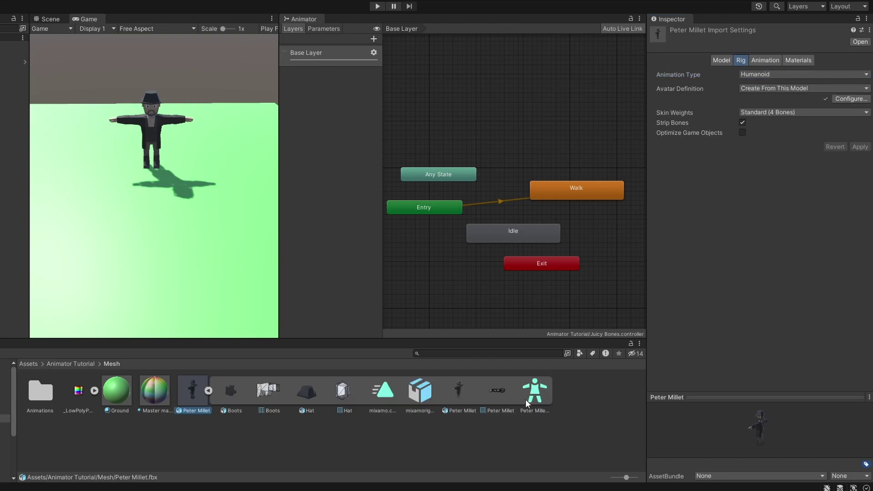
pyautogui.click(536, 397)
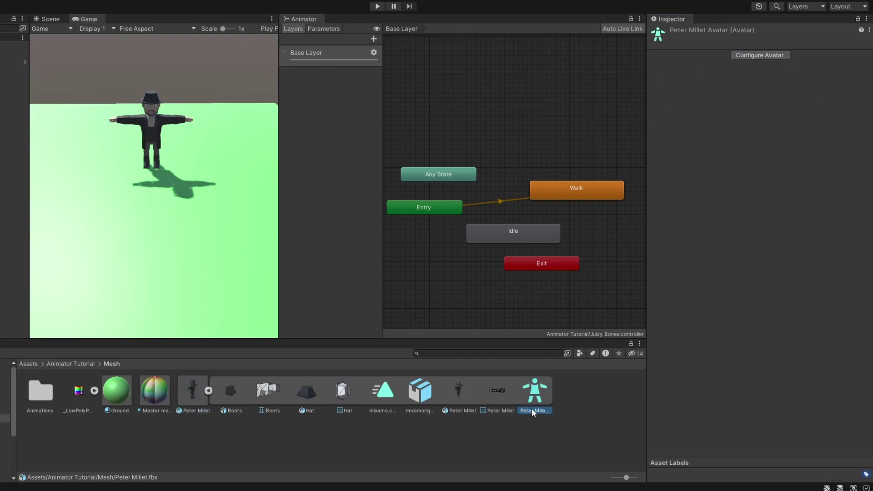
# Assign the generated avatar to the Player's Animator and start a play test.
pyautogui.moveTo(535, 392); pyautogui.dragTo(758, 411)
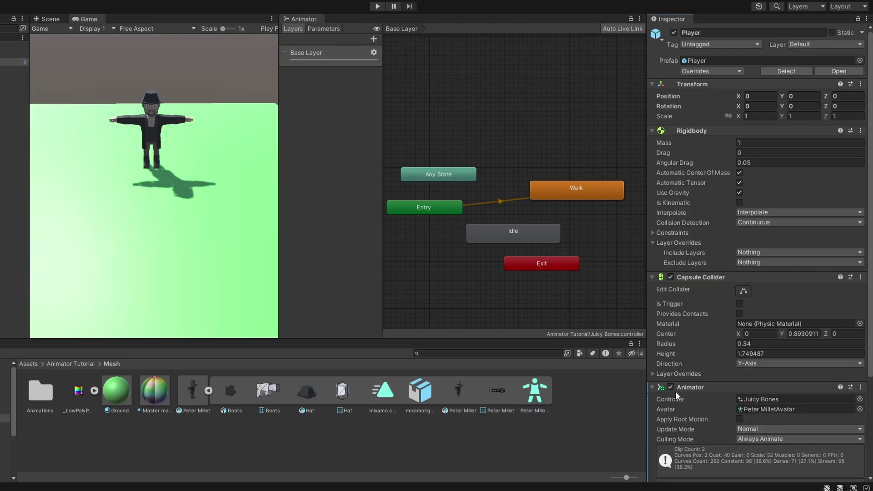
pyautogui.hotkey('ctrl', 'p')
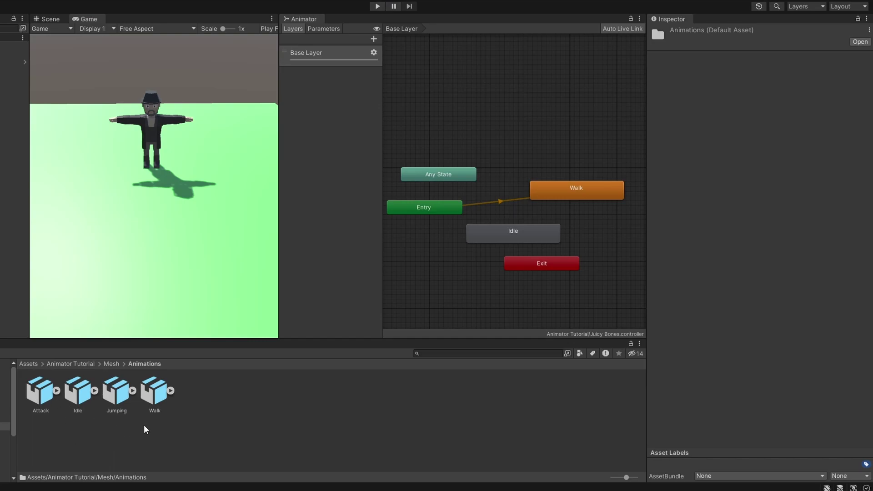
# Inspect the Attack, Idle and Jumping clips and the model's rig settings, then reopen Animations.
pyautogui.click(50, 396)
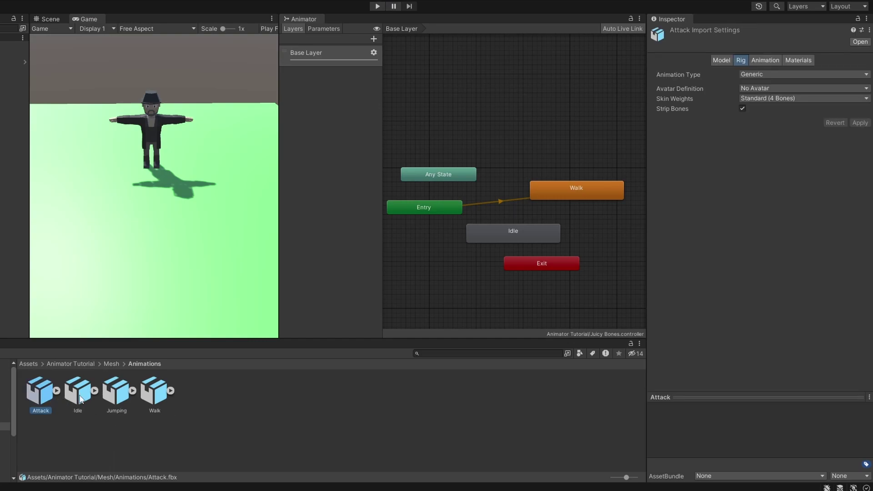
pyautogui.click(79, 394)
pyautogui.click(116, 400)
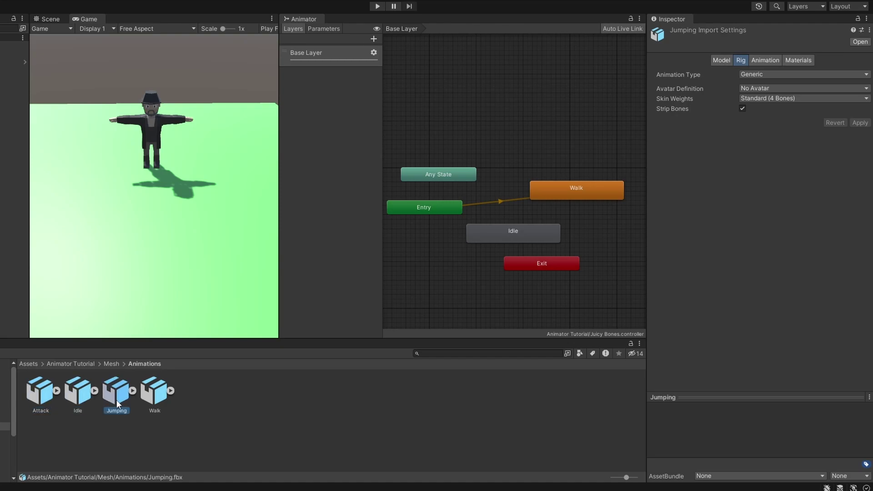
pyautogui.click(111, 364)
pyautogui.click(192, 391)
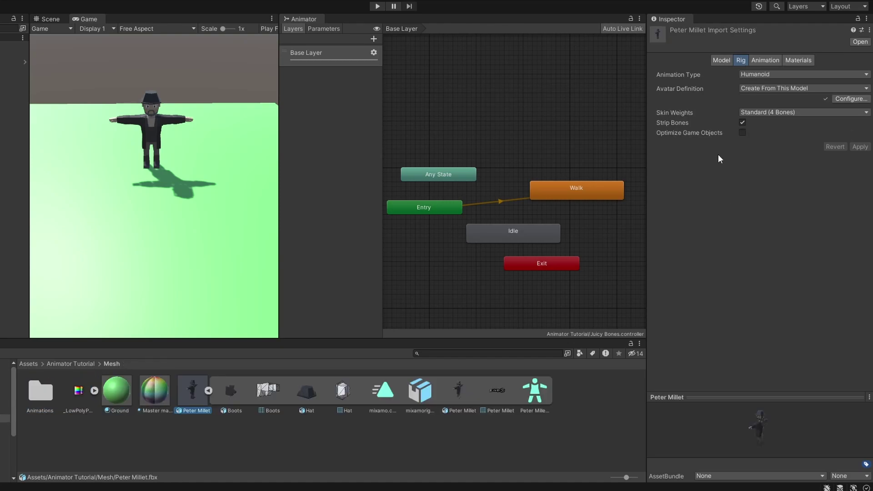
pyautogui.doubleClick(44, 394)
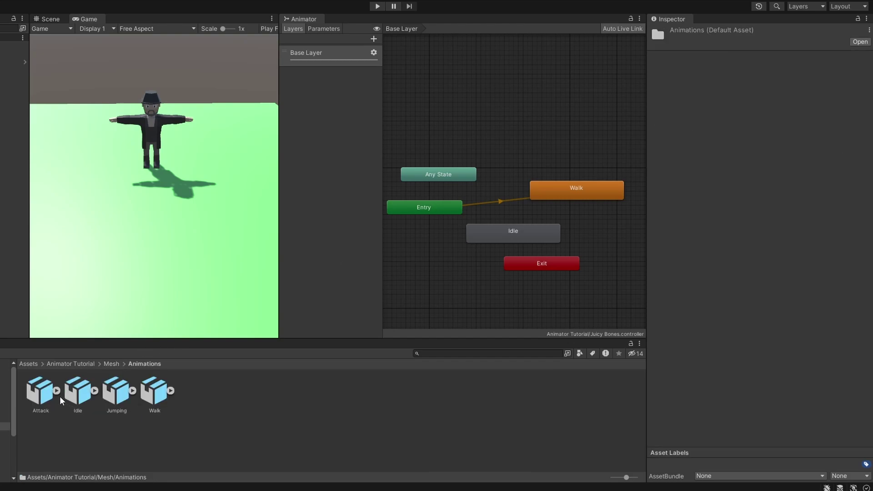
# Set all four clips to Humanoid, copying the character model's avatar, and apply.
pyautogui.moveTo(59, 397); pyautogui.dragTo(143, 409)
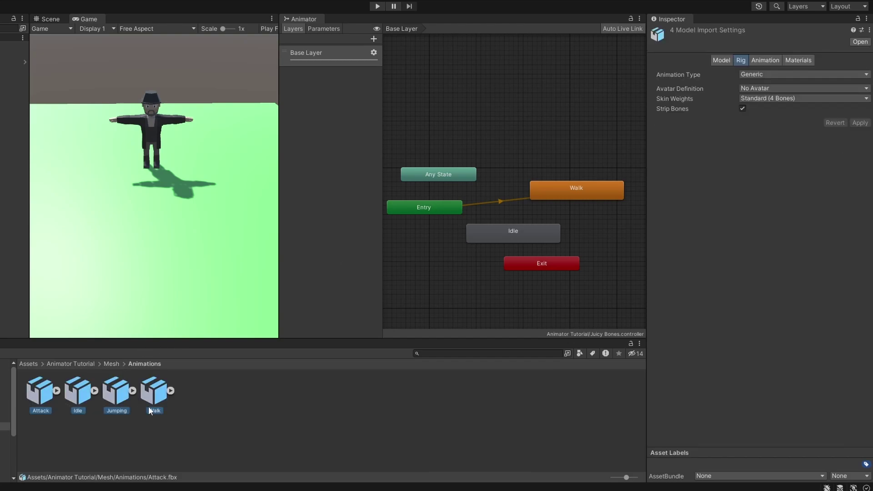
pyautogui.click(771, 74)
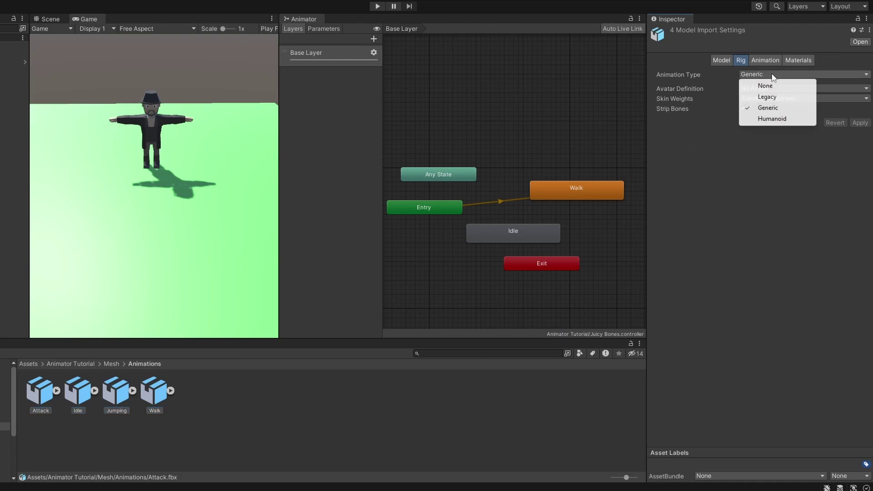
pyautogui.click(759, 123)
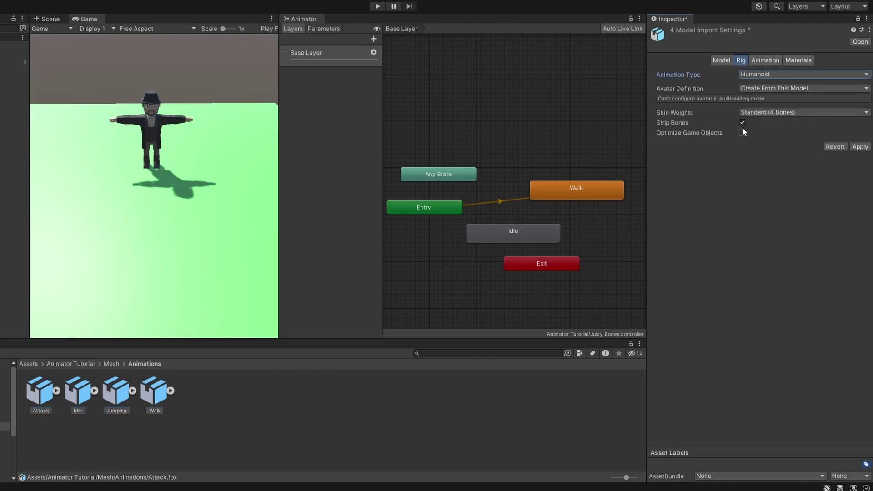
pyautogui.click(797, 89)
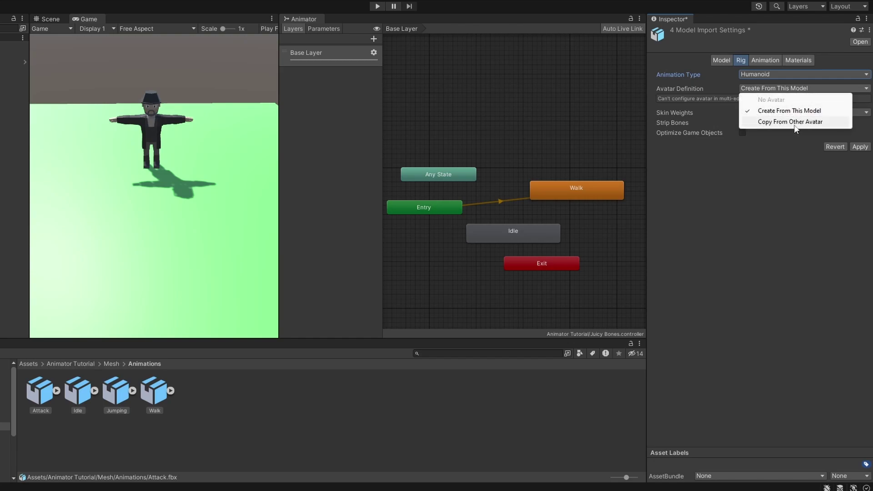
pyautogui.click(791, 122)
pyautogui.click(866, 120)
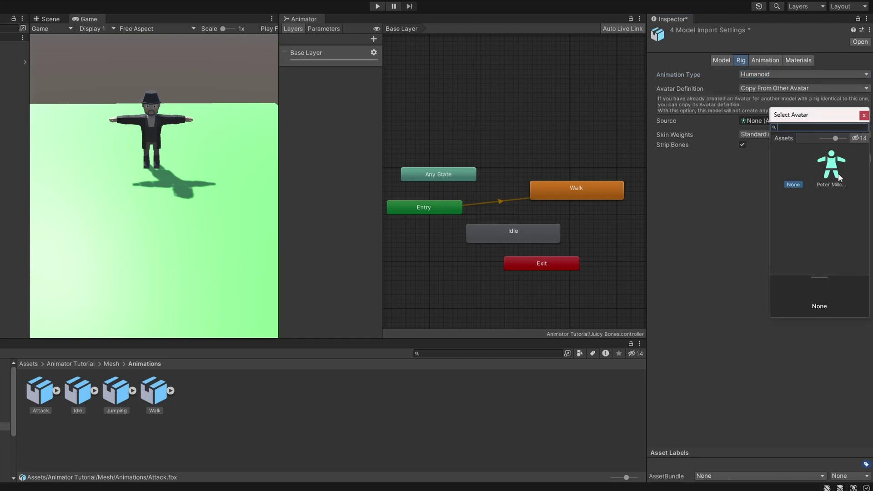
pyautogui.click(787, 184)
pyautogui.press('Return')
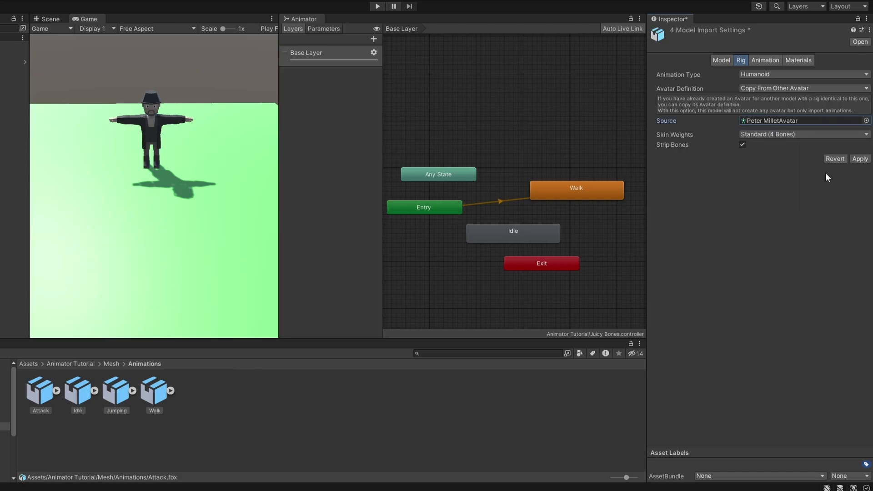
pyautogui.click(859, 159)
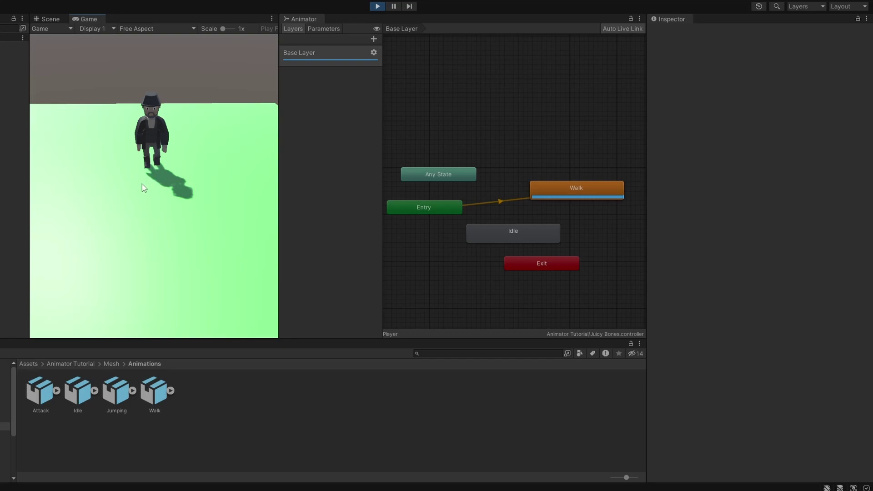
# Stop the play test and turn on Loop Time for the Walk clip.
pyautogui.click(377, 6)
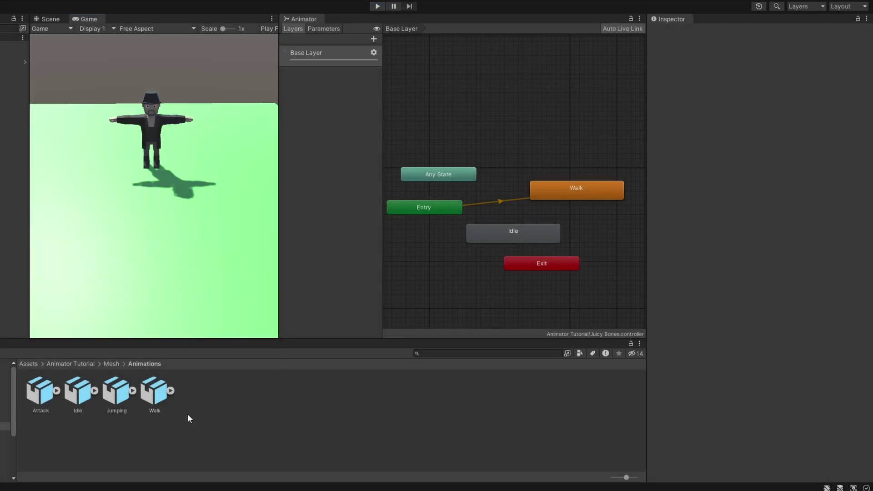
pyautogui.click(148, 399)
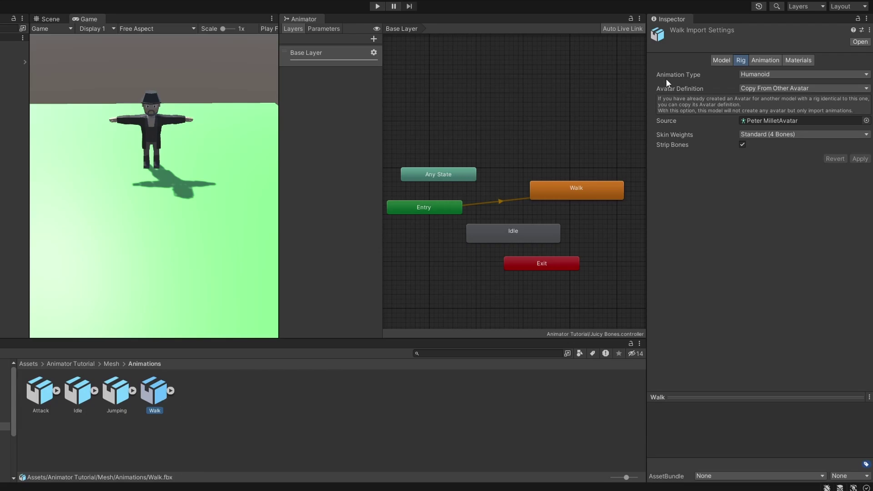
pyautogui.click(762, 61)
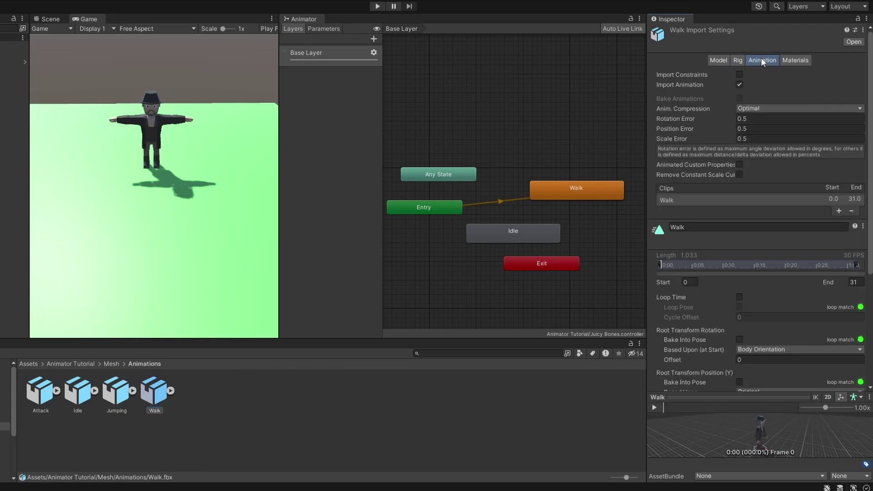
pyautogui.click(739, 297)
# Turn on Loop Time for the Idle clip.
pyautogui.hotkey('ctrl', 'p')
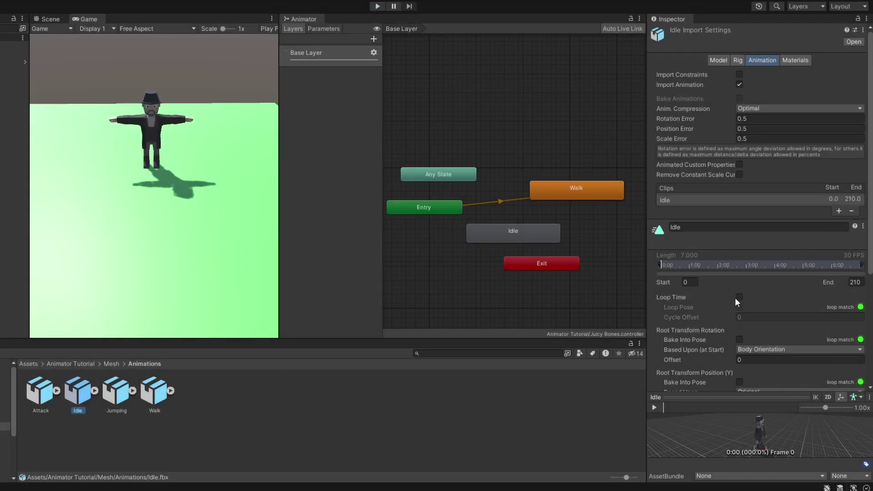
pyautogui.click(738, 297)
pyautogui.scroll(-3, 743, 298)
pyautogui.scroll(-3, 745, 341)
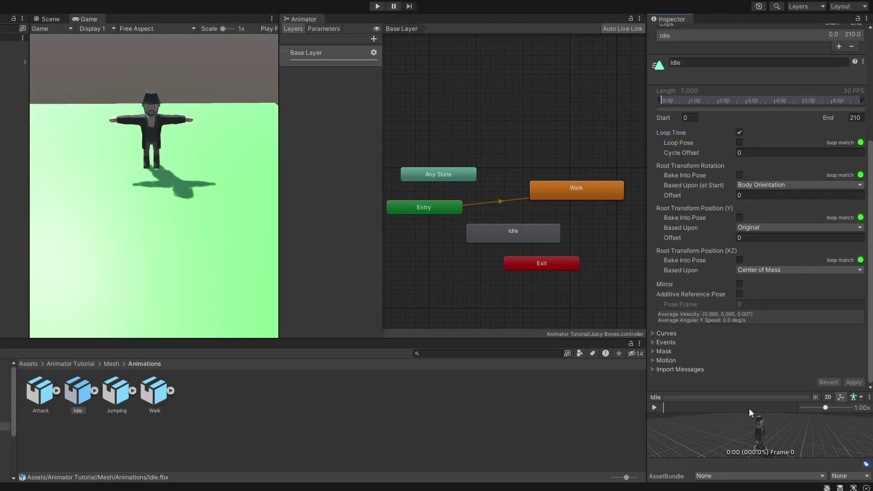
# Set Idle as Layer Default State, then select the character model, Idle and Jumping clips.
pyautogui.rightClick(507, 236)
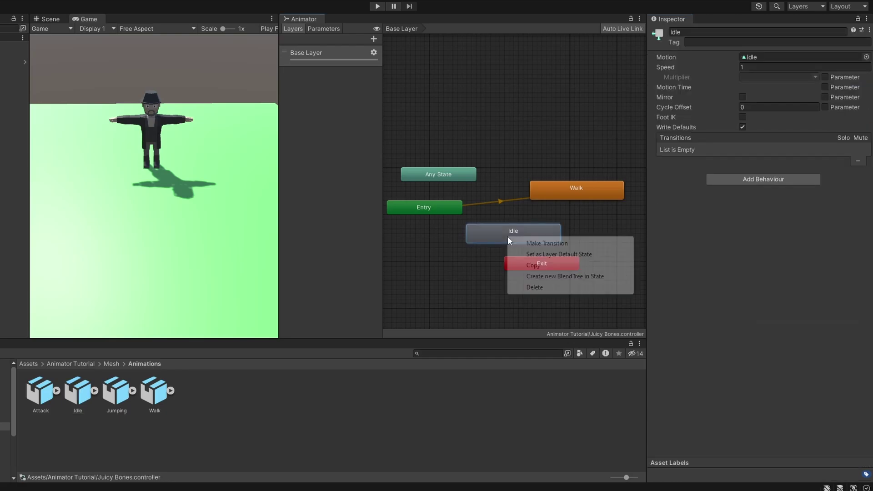
pyautogui.click(553, 255)
pyautogui.click(111, 363)
pyautogui.click(184, 396)
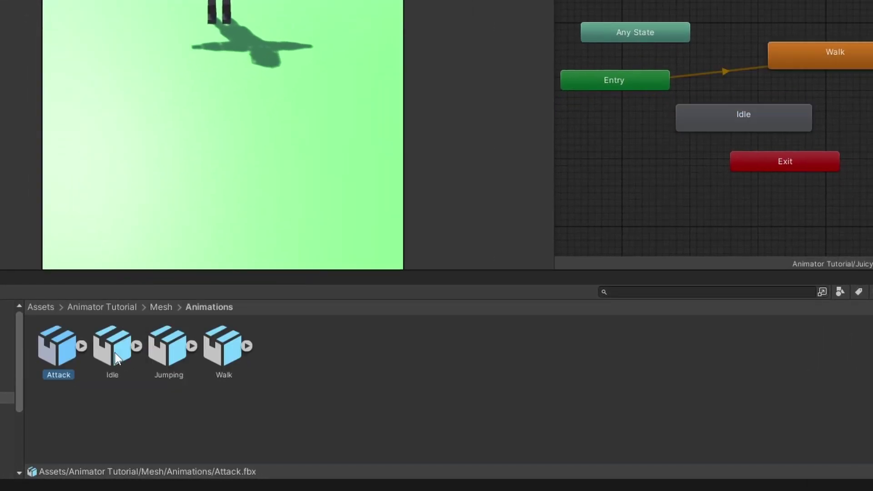
pyautogui.click(115, 353)
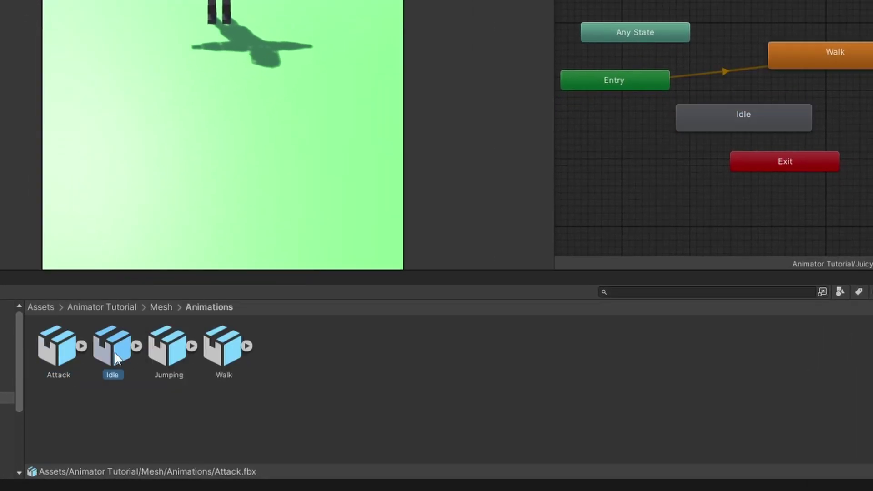
pyautogui.click(168, 358)
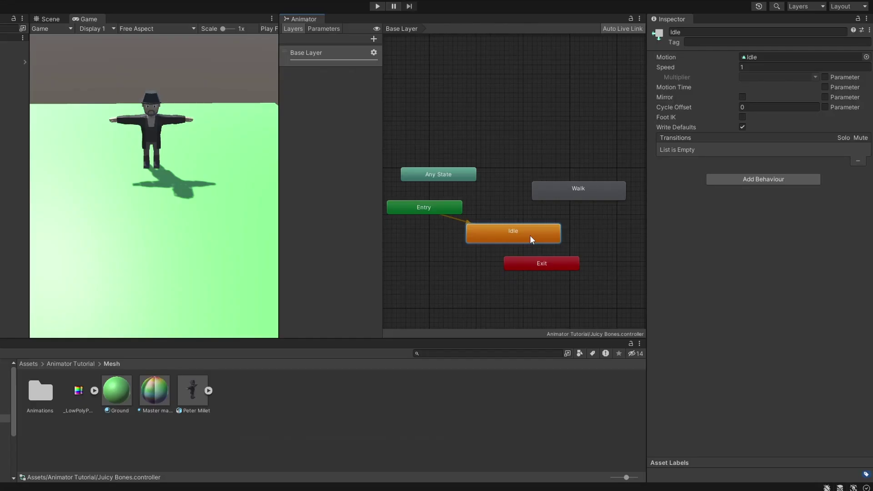
# Add an Idle-to-Walk transition, nudge Walk up-left, and start a play test.
pyautogui.rightClick(445, 289)
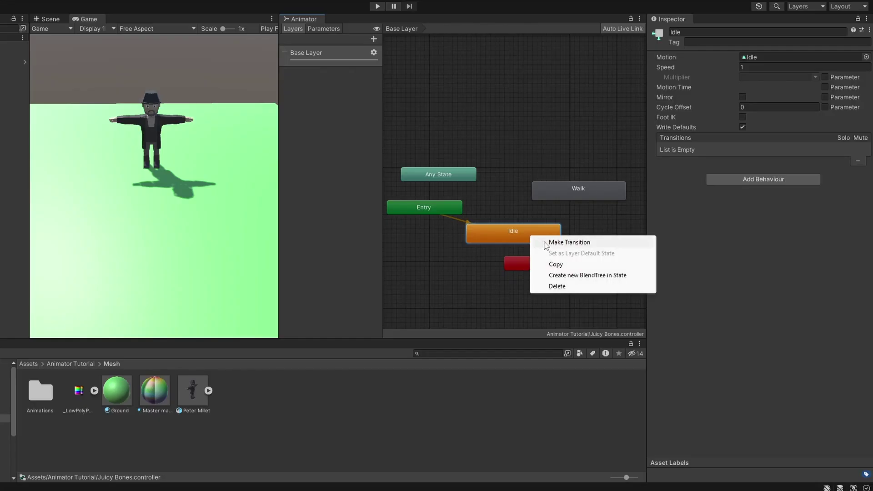
pyautogui.click(548, 243)
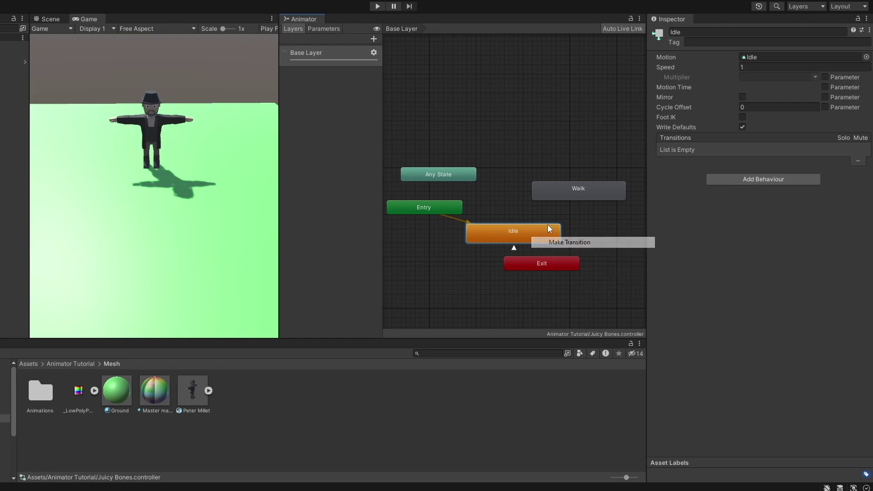
pyautogui.click(583, 187)
pyautogui.moveTo(579, 189); pyautogui.dragTo(571, 175)
pyautogui.click(377, 6)
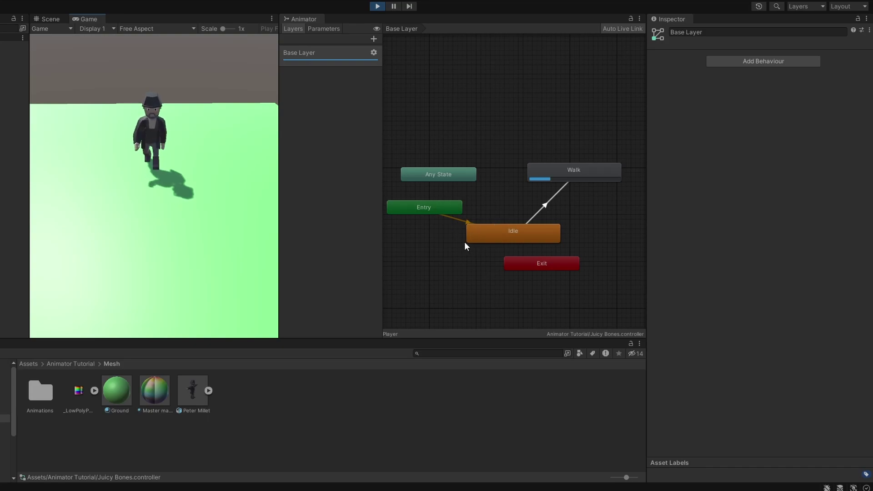
# Lay out the graph with Walk below Idle, Exit lower right, Any State upper left.
pyautogui.moveTo(512, 234); pyautogui.dragTo(536, 188)
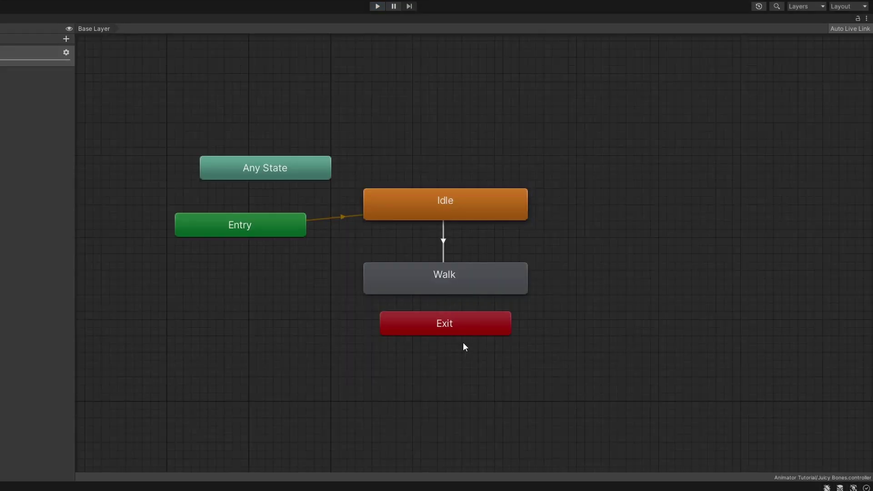
pyautogui.moveTo(459, 329); pyautogui.dragTo(655, 418)
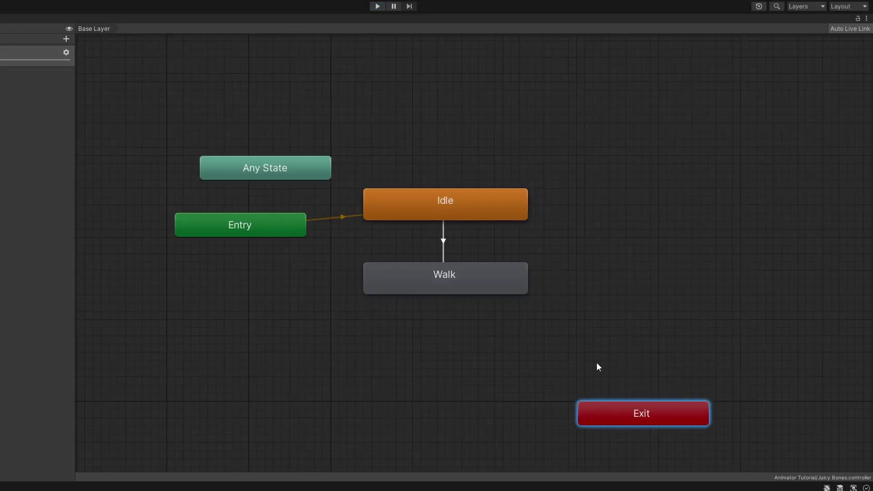
pyautogui.moveTo(314, 173); pyautogui.dragTo(265, 123)
pyautogui.moveTo(593, 416); pyautogui.dragTo(577, 383)
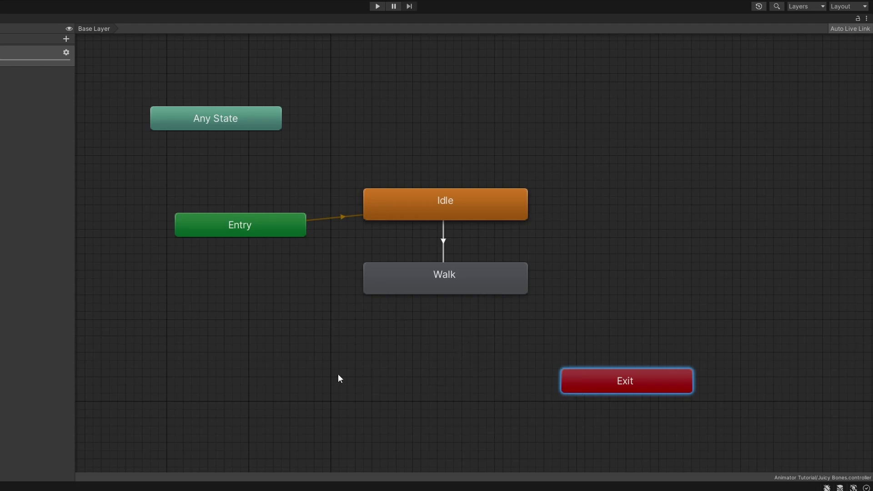
pyautogui.moveTo(339, 375); pyautogui.dragTo(366, 383, button='middle')
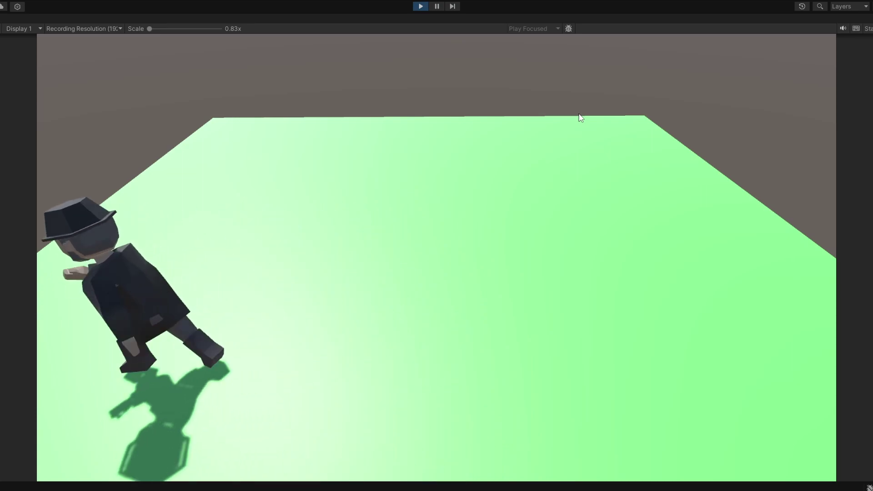
# Walk the character forward with W, back toward the camera with S, then left with A.
pyautogui.press('w')
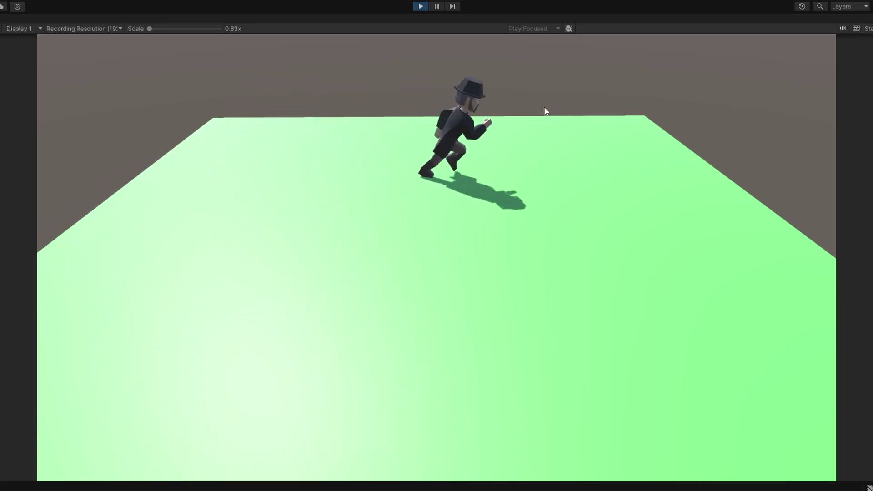
pyautogui.press('s')
pyautogui.press('a')
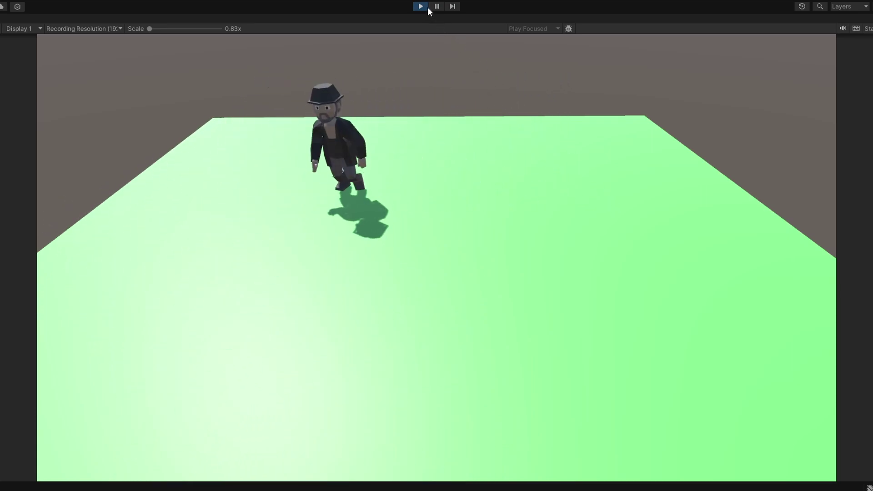